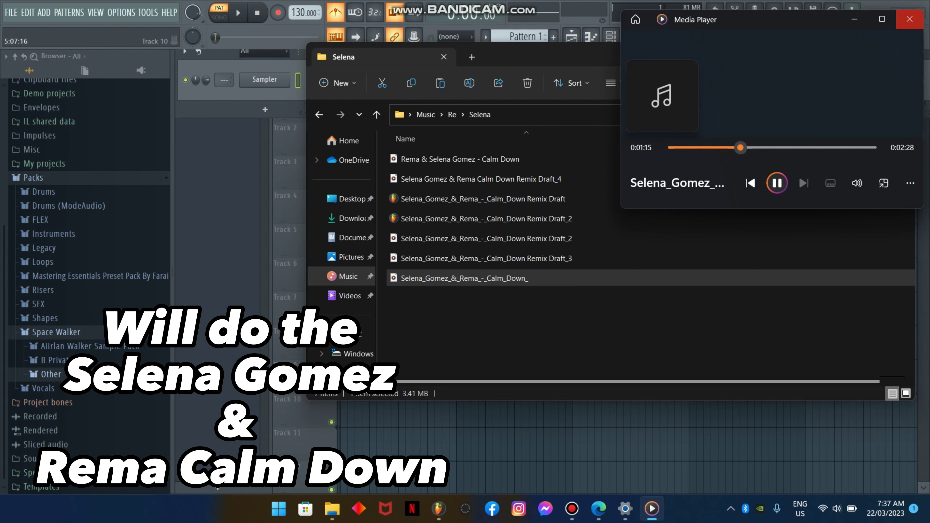
- Close the media player and add the Selena_Gomez_&_Rema_-_Calm_Down_ acapella to playlist Track 1
key("alt+F4")
left_click_drag(432, 278, 390, 413)
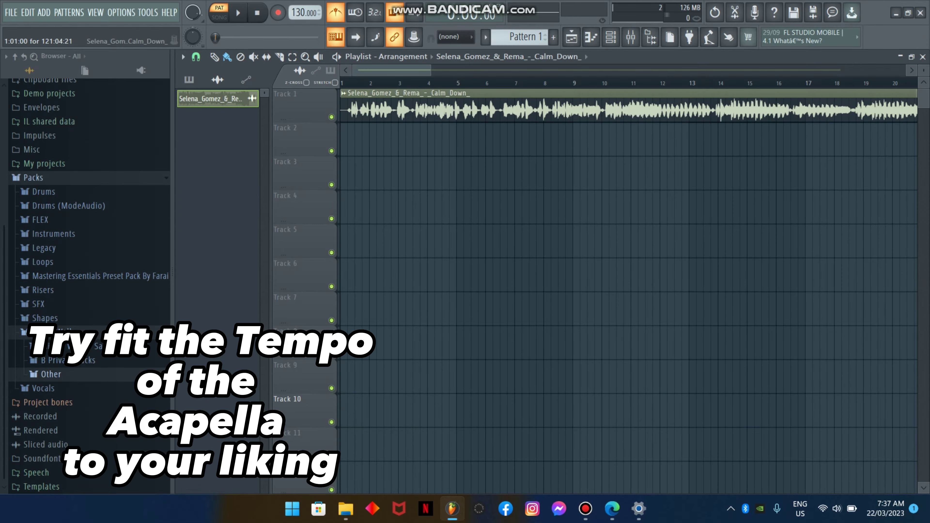
- Detect the acapella clip's tempo and set the project tempo to the detected 106.998 BPM
left_click(344, 93)
left_click(457, 157)
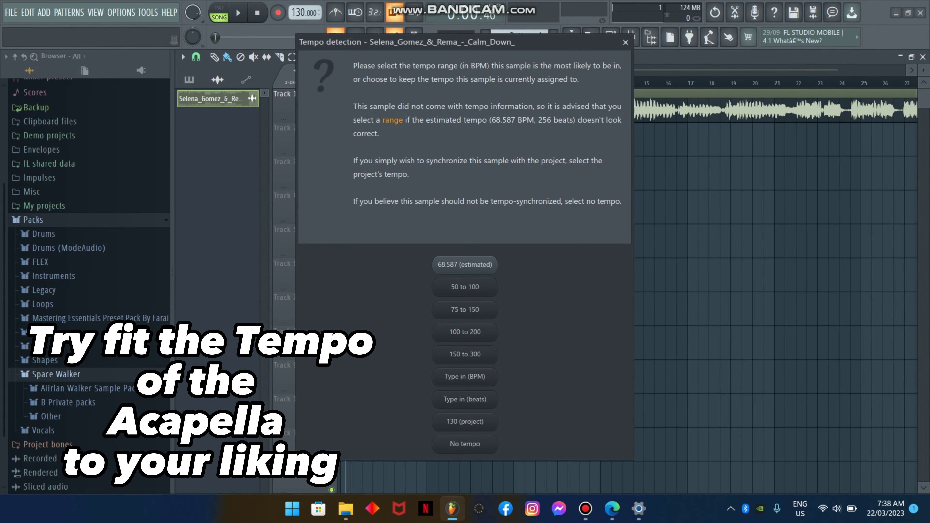
key("Return")
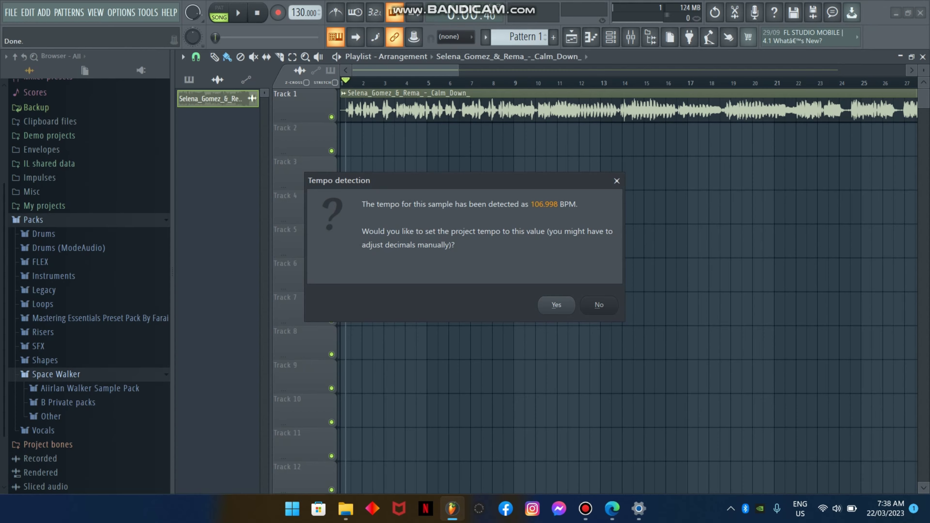
key("Return")
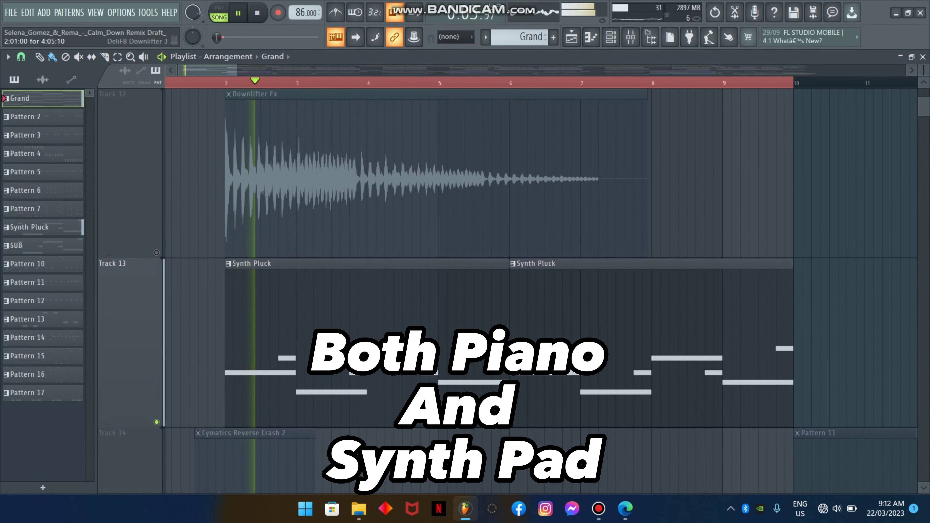
- Review the playlist tracks from the Synth Pluck clips to the Grand piano clips during playback, and stop playback
scroll(505, 289, "up", 2)
scroll(505, 290, "up", 3)
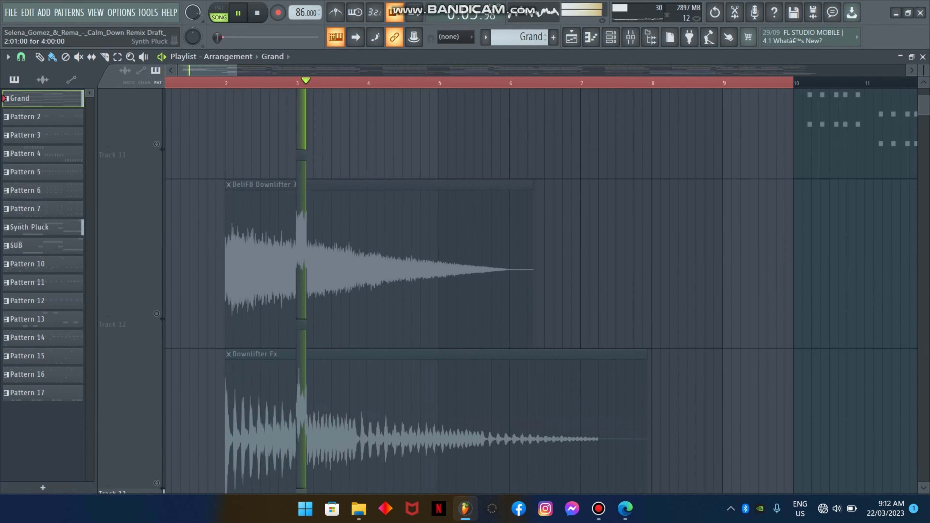
scroll(505, 289, "up", 5)
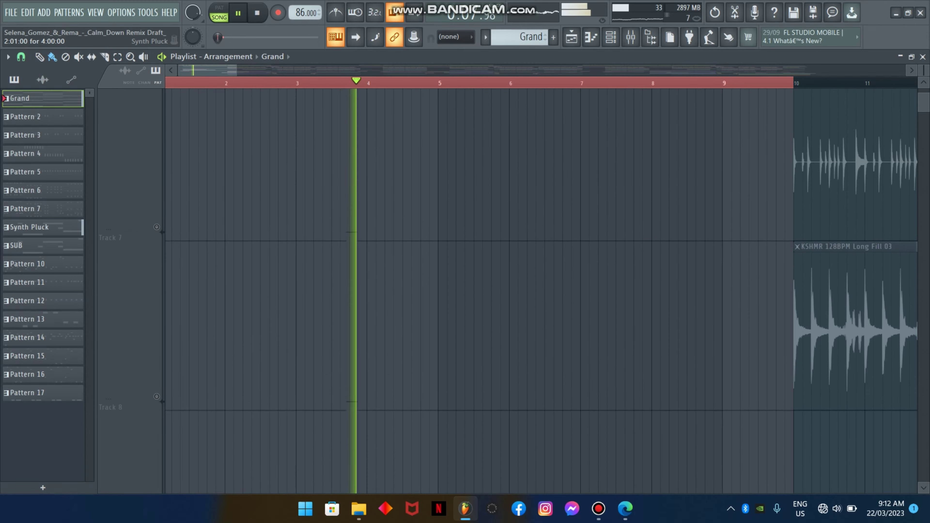
scroll(505, 289, "up", 2)
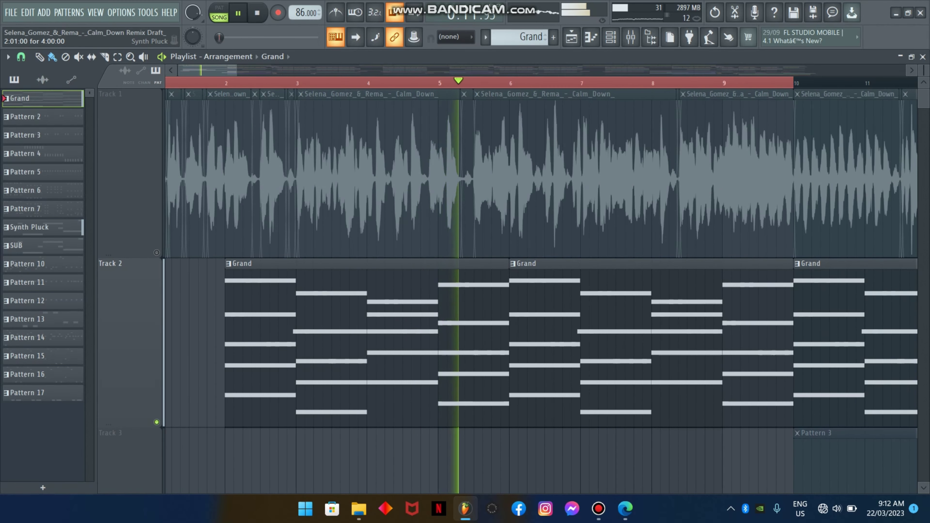
key("space")
- Select Pattern 4 and audition it on its own alongside its Track 4 clips
scroll(505, 289, "down", 2)
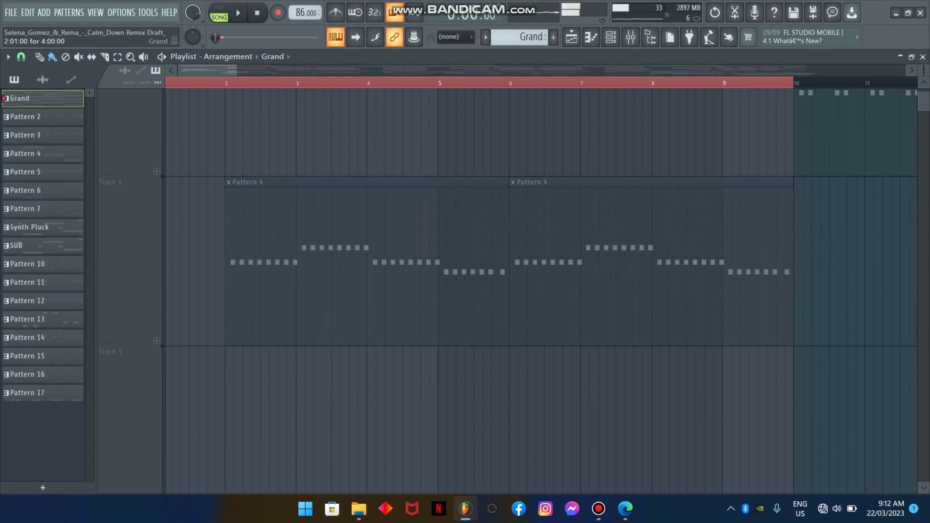
left_click(25, 154)
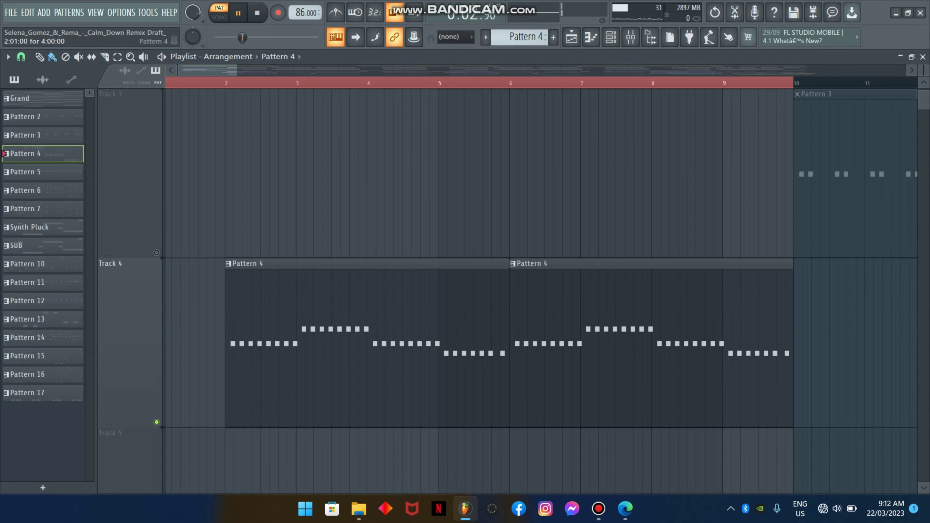
key("space")
scroll(505, 290, "down", 2)
scroll(505, 290, "up", 2)
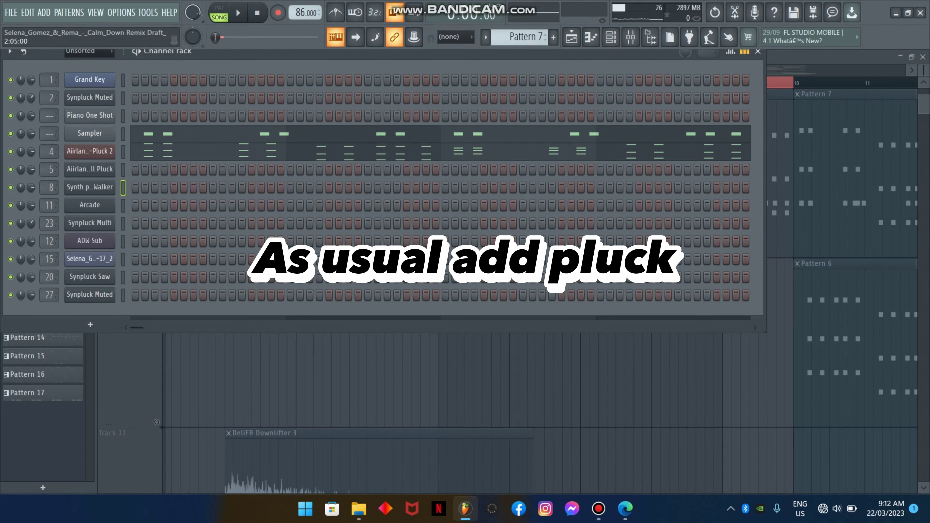
- Hide the channel rack and audition Pattern 7 while reviewing its Track 9 clips and the surrounding tracks
key("F6")
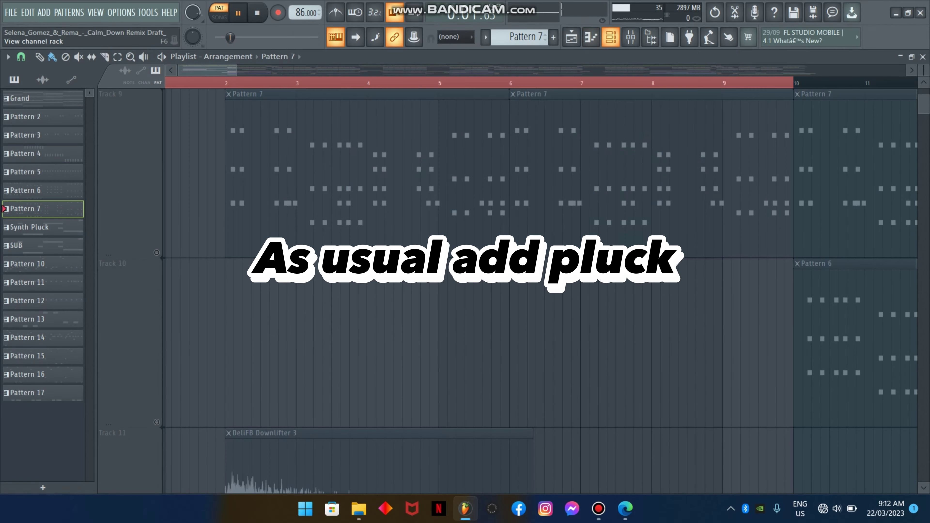
scroll(505, 289, "up", 1)
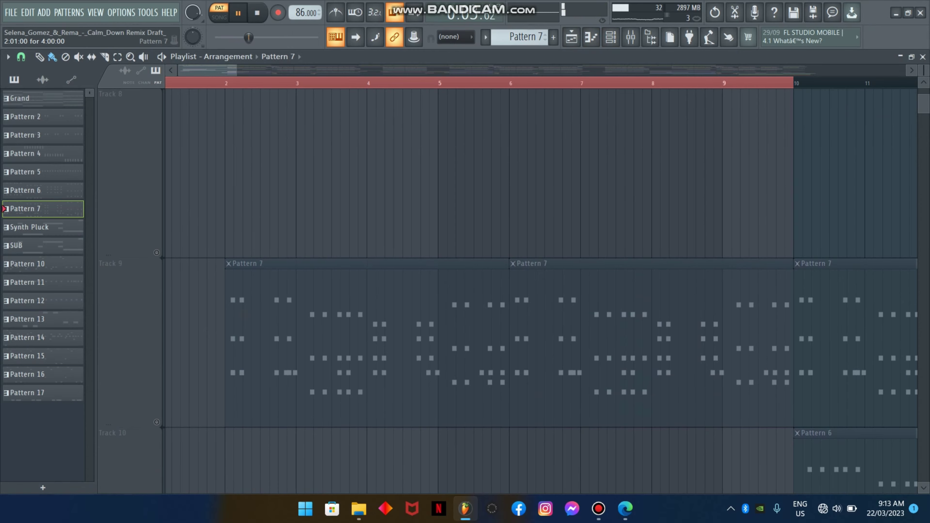
scroll(505, 290, "down", 1)
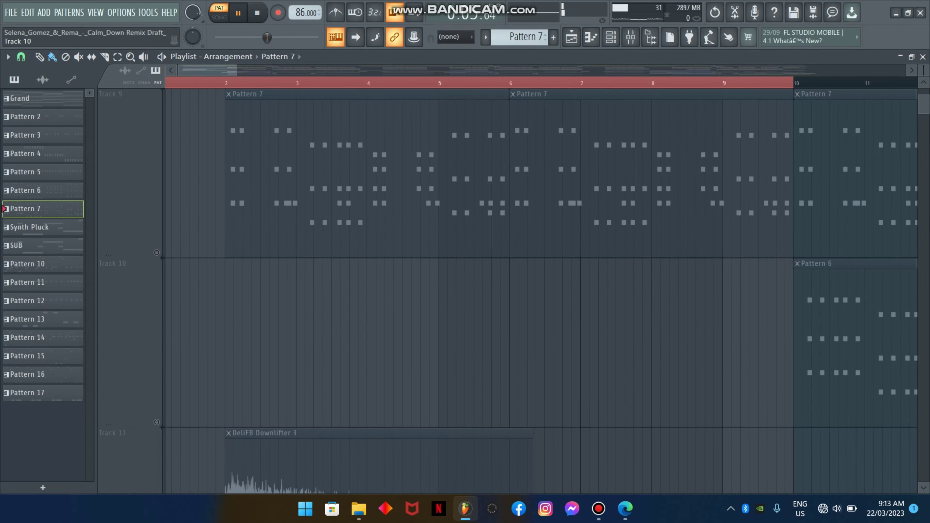
scroll(505, 289, "up", 1)
scroll(505, 289, "down", 3)
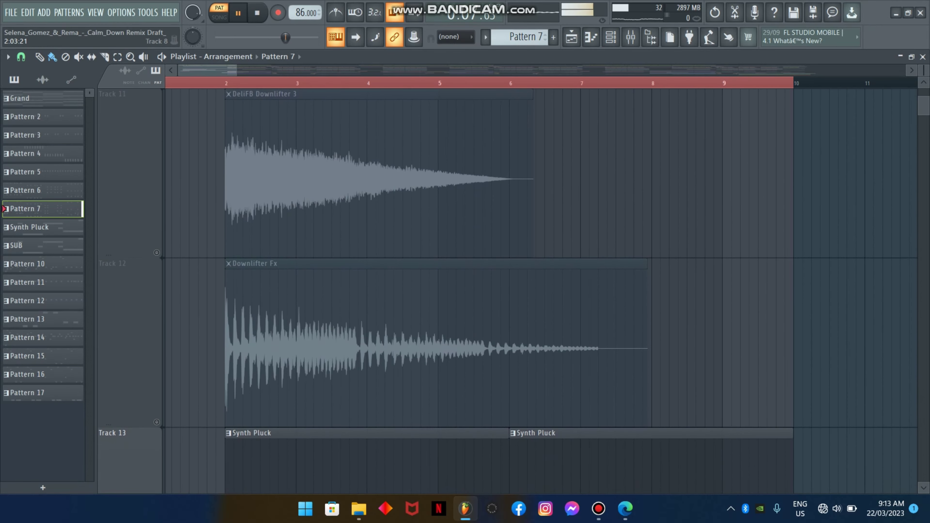
scroll(505, 290, "up", 10)
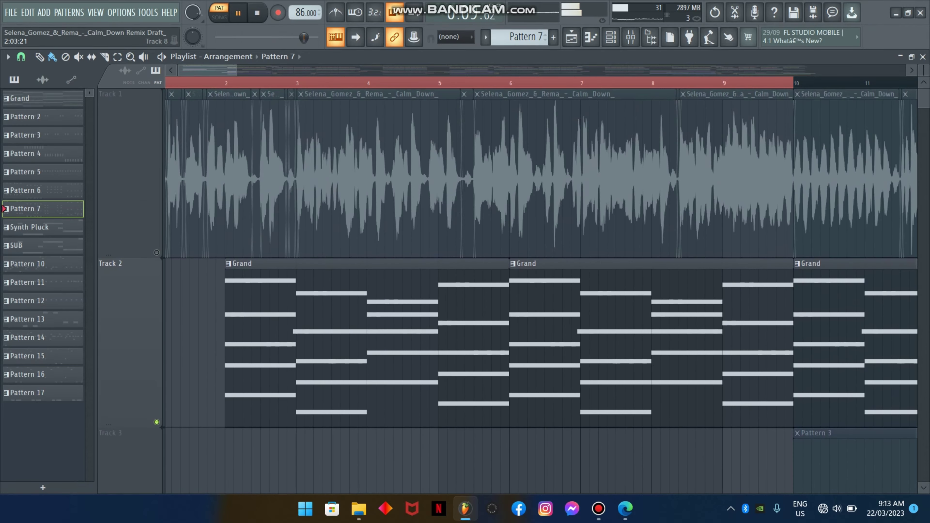
scroll(505, 289, "down", 9)
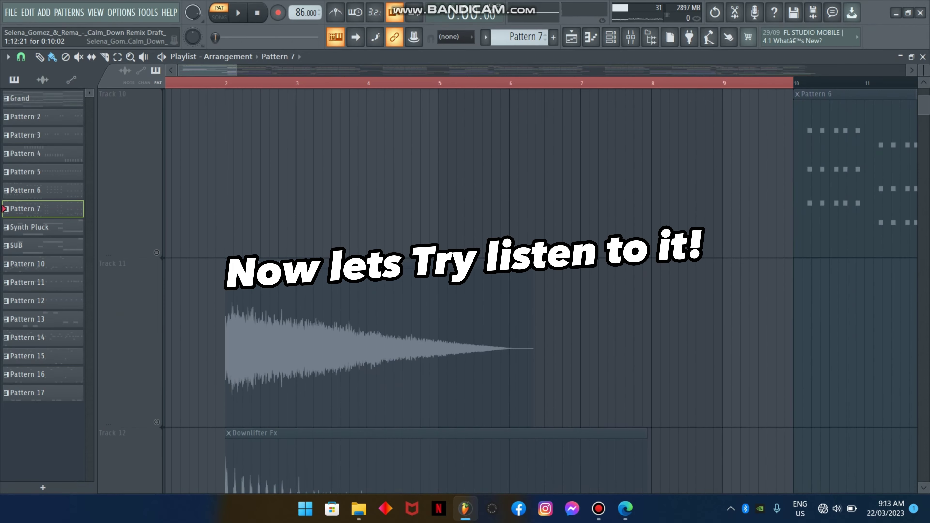
- Play the arrangement in song mode and examine the instrument and FX clips across bars 2 to 10
key("l")
key("space")
scroll(505, 290, "up", 4)
scroll(505, 289, "down", 4)
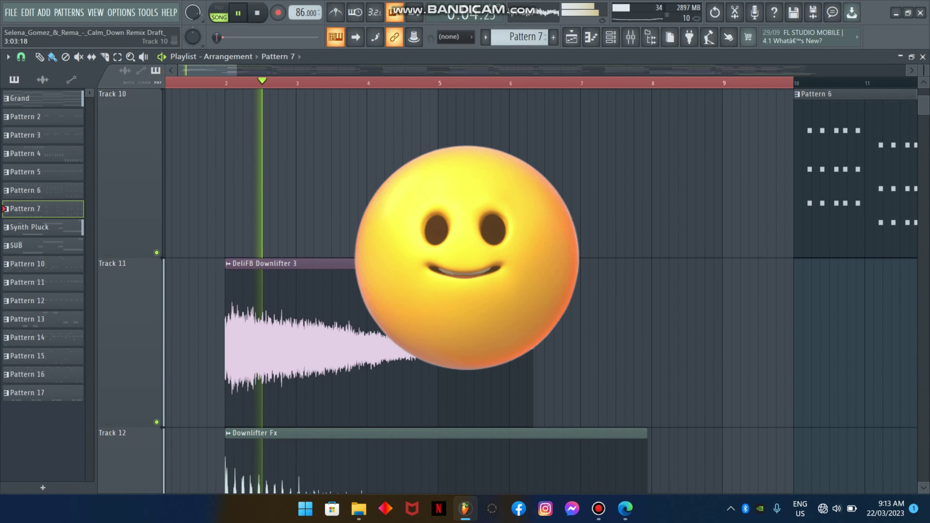
scroll(506, 289, "down", 2)
scroll(505, 289, "up", 1)
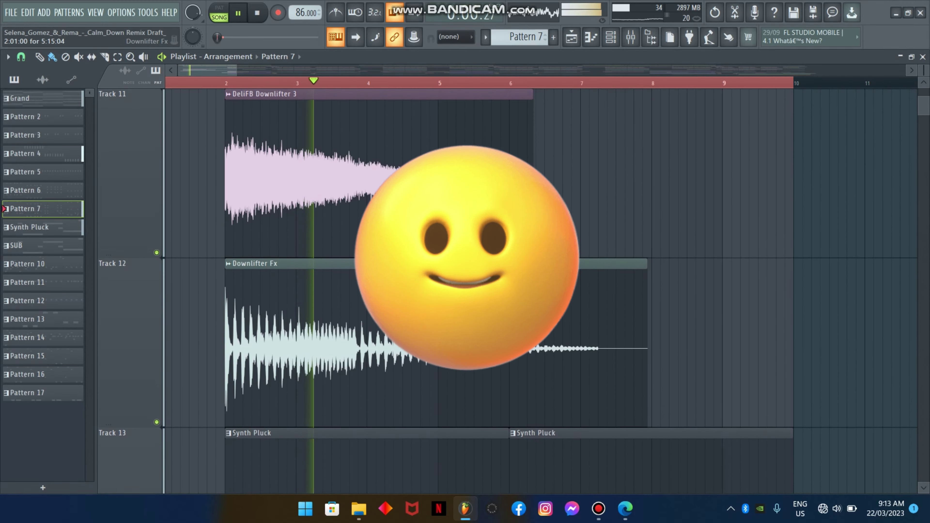
scroll(505, 289, "up", 3)
scroll(505, 290, "up", 1)
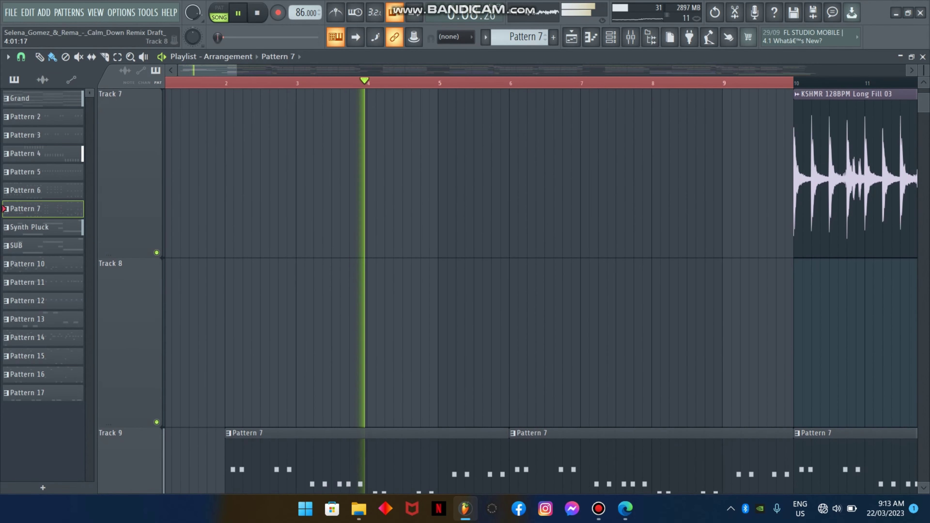
scroll(505, 290, "up", 2)
scroll(505, 289, "up", 5)
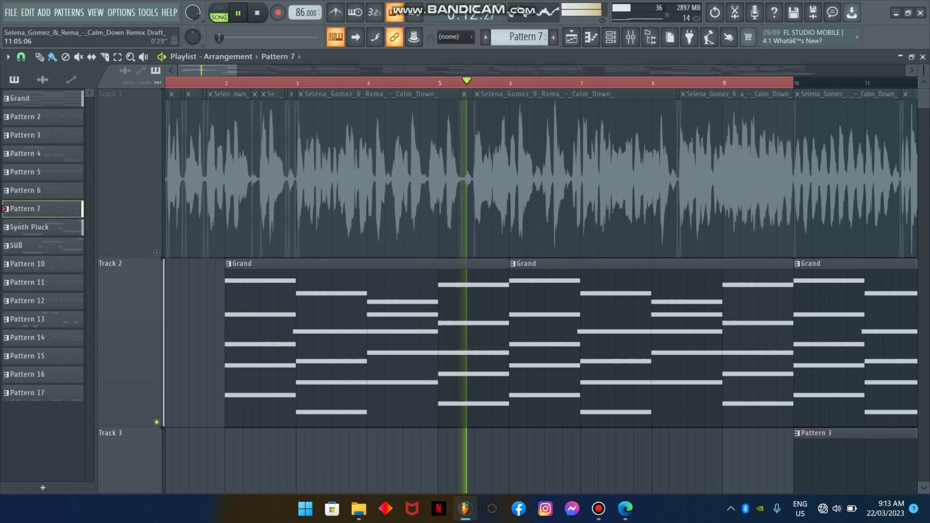
- Shrink the playlist track height until Tracks 1 to 18 fit in view while the arrangement plays
scroll(505, 289, "down", 1)
scroll(505, 290, "down", 4)
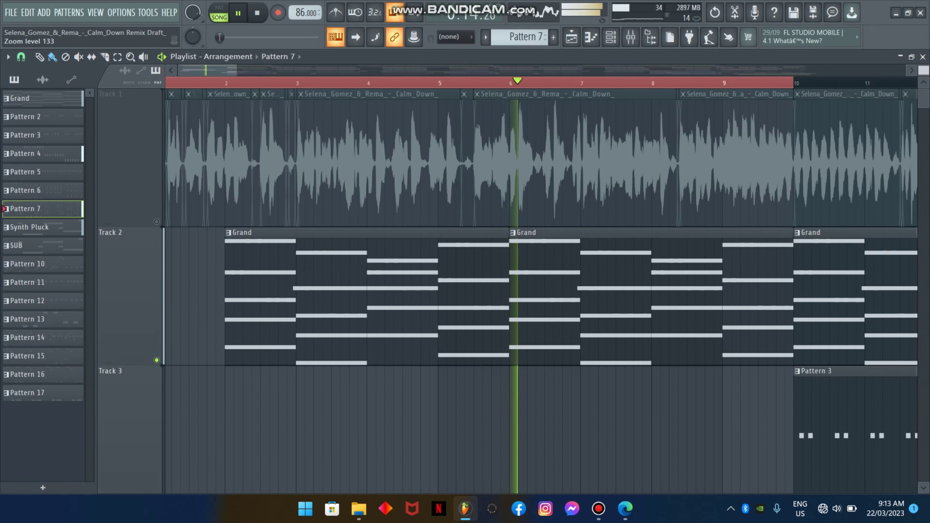
scroll(506, 289, "down", 4)
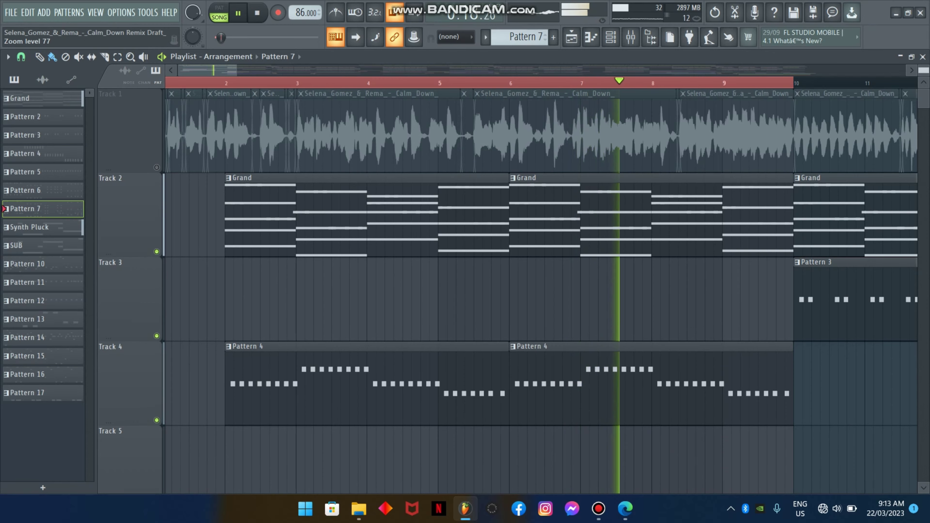
scroll(505, 289, "down", 2)
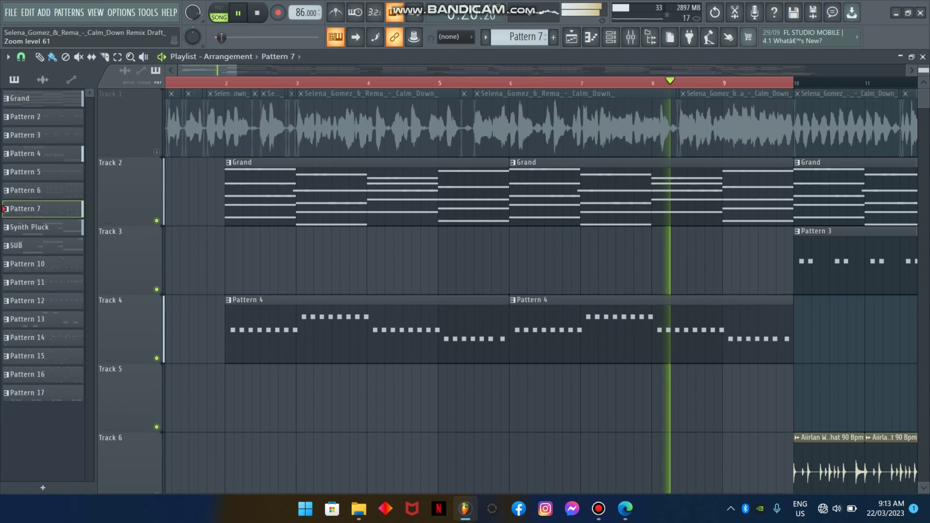
scroll(505, 289, "down", 3)
scroll(505, 289, "down", 4)
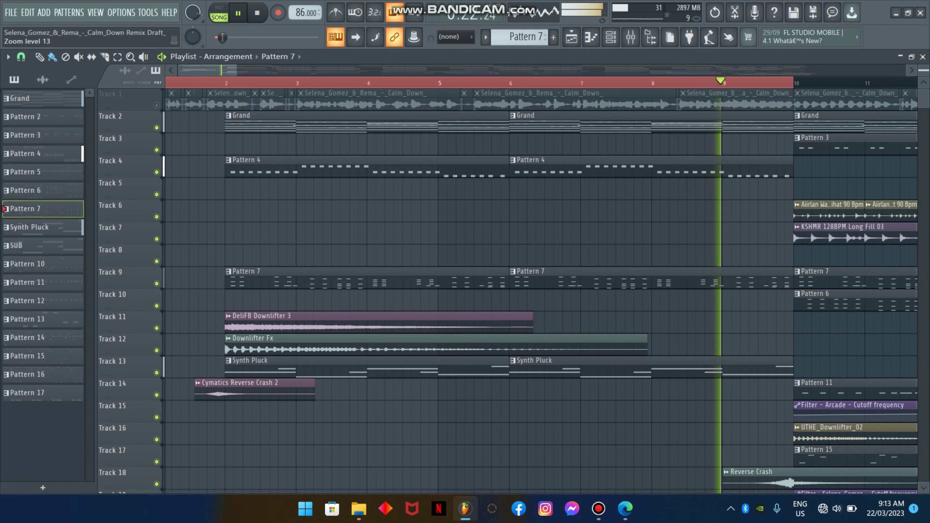
scroll(505, 289, "up", 2)
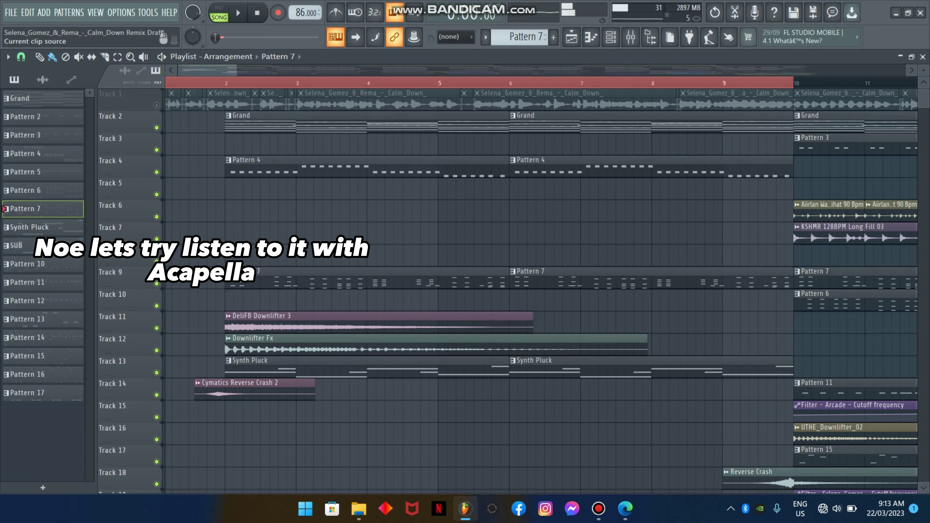
- Unmute the acapella on Track 1 and listen to the opening section with it
left_click(157, 105)
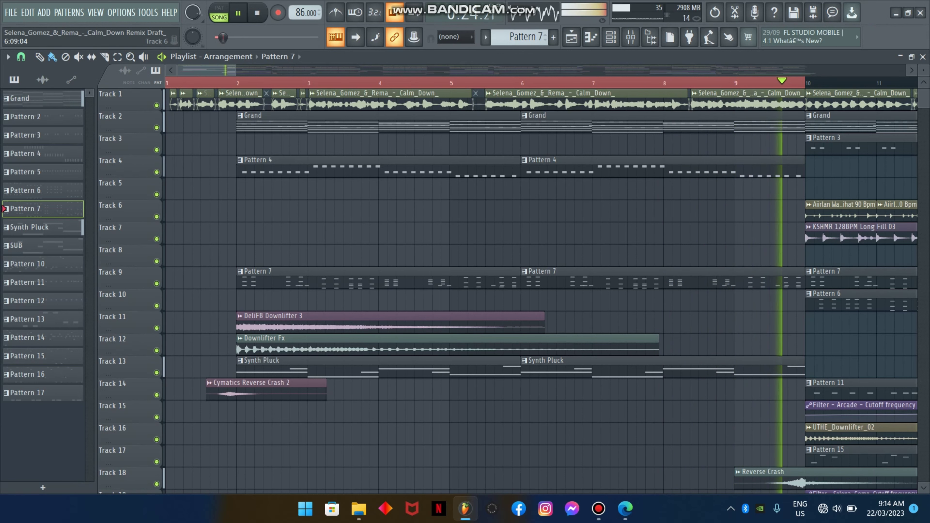
key("space")
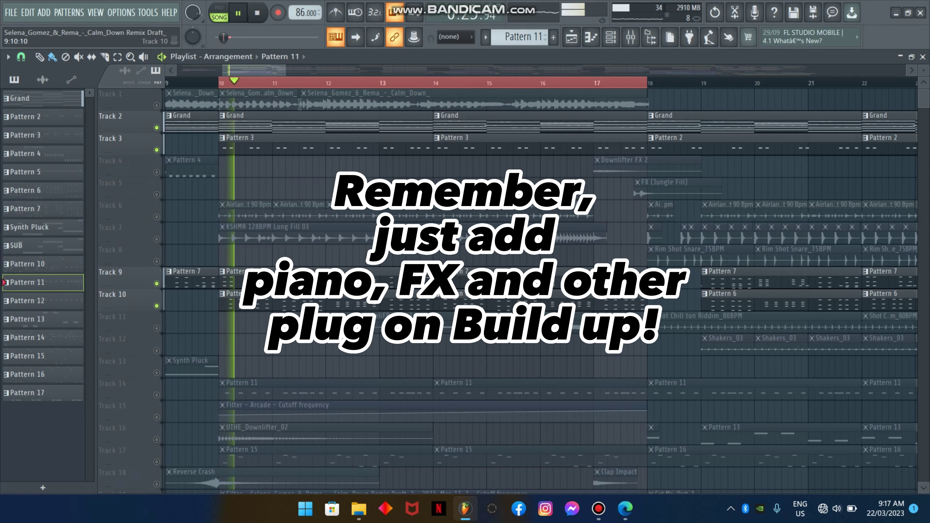
- Rename Pattern 7 on Track 9 as "Pluck 1"
right_click(224, 278)
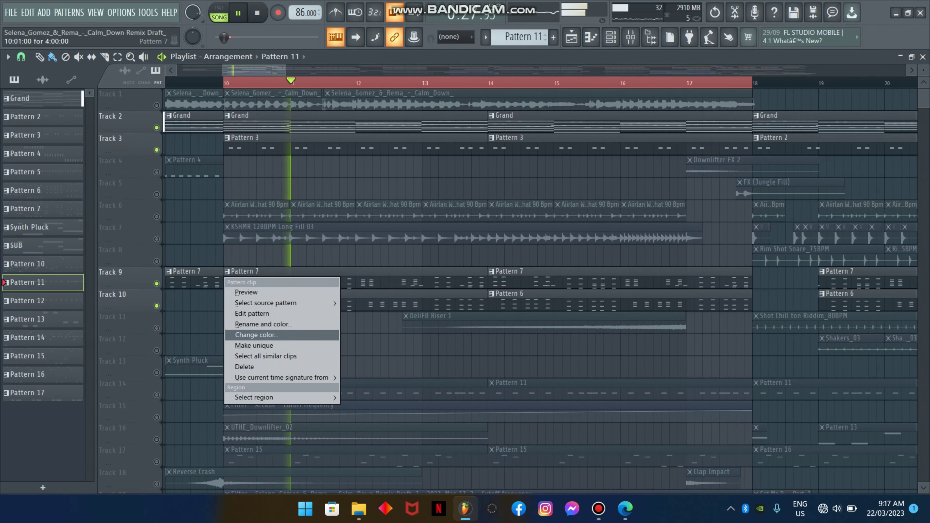
left_click(264, 323)
type("Plu")
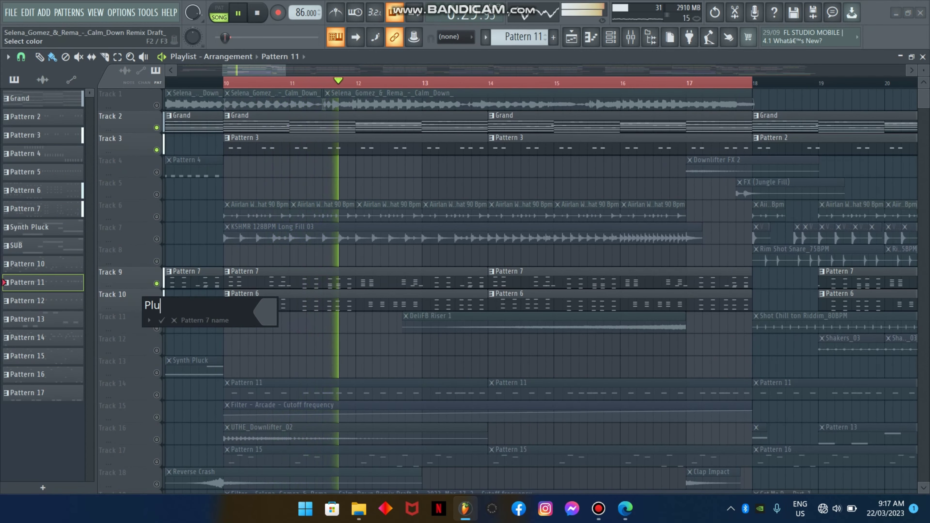
type("ck 1")
key("Return")
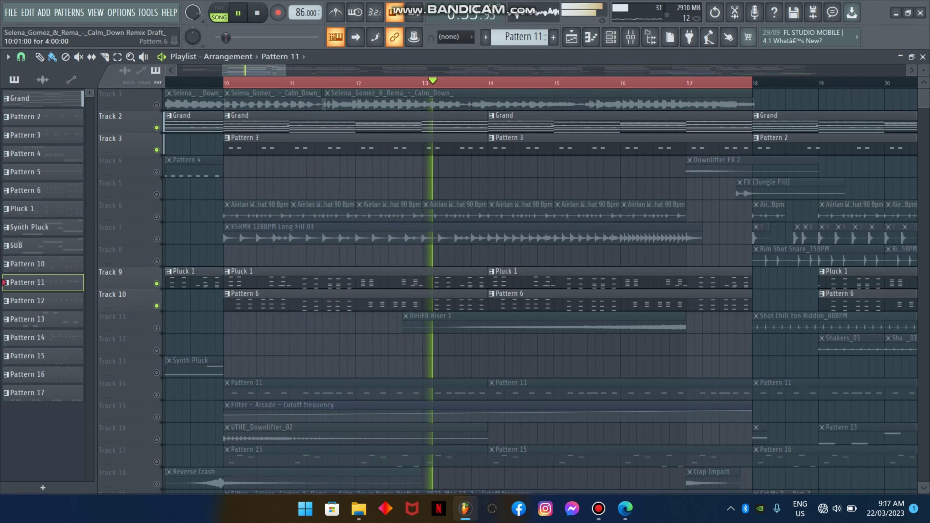
- Rename Pattern 6 on Track 10 as "Pluck 2"
right_click(224, 299)
left_click(262, 346)
type("Pluck 2")
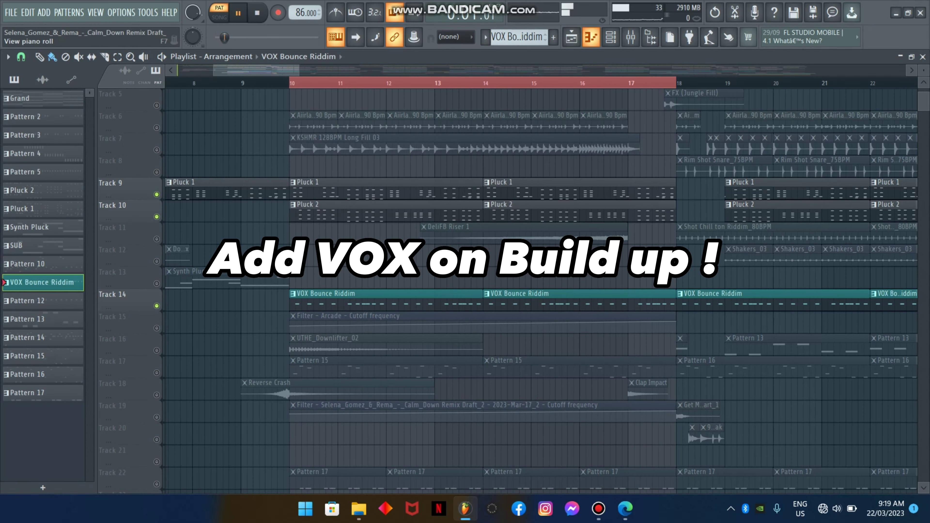
- Show the channel rack to inspect the VOX Bounce Riddim pattern's notes, and close it
left_click(610, 36)
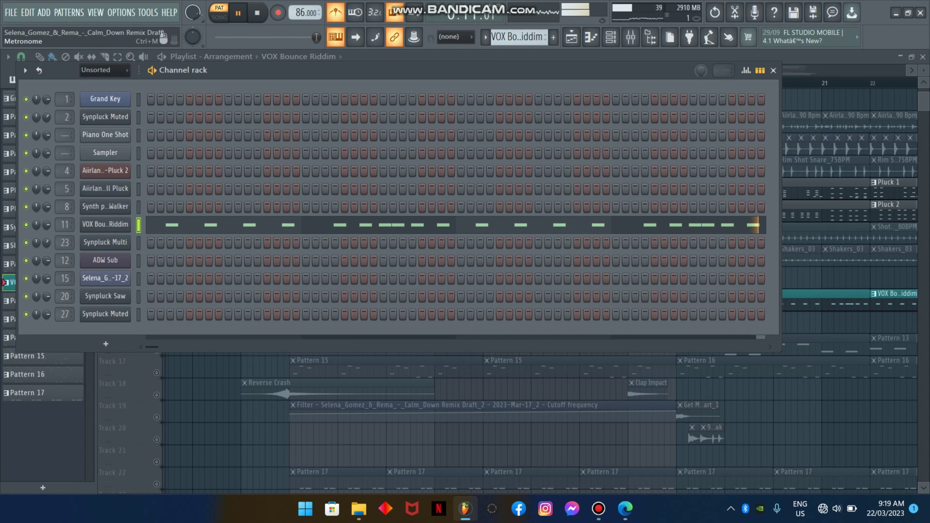
left_click(773, 70)
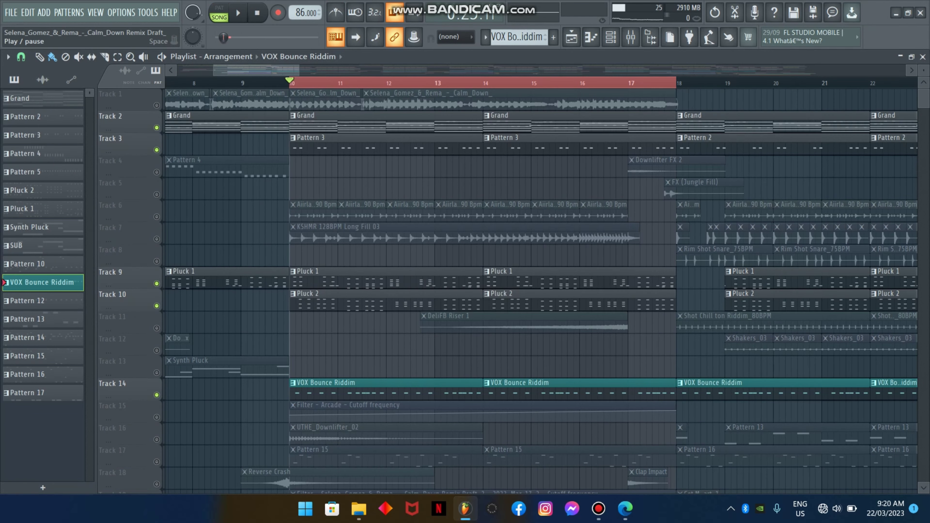
- Play the build-up from bar 10 with the piano, pluck and VOX Bounce Riddim tracks together, and stop playback
key("space")
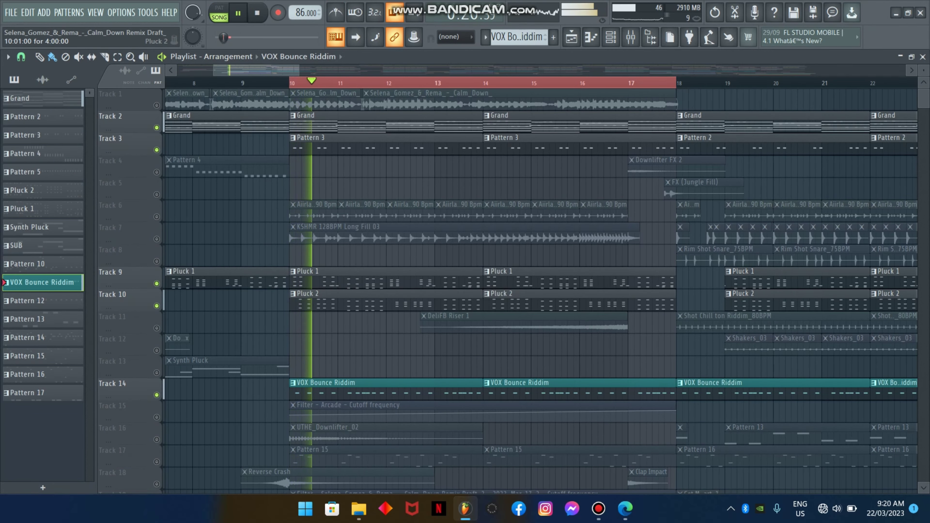
scroll(513, 285, "down", 1)
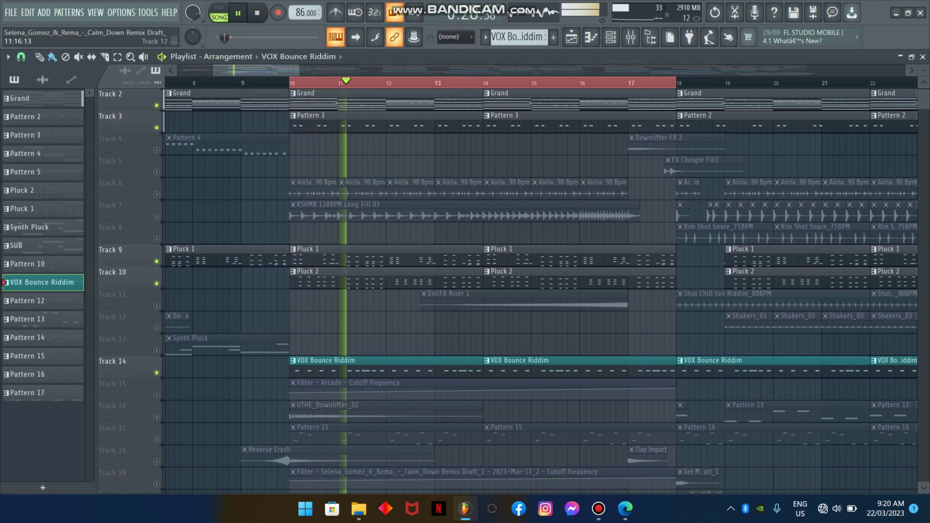
scroll(121, 338, "up", 1)
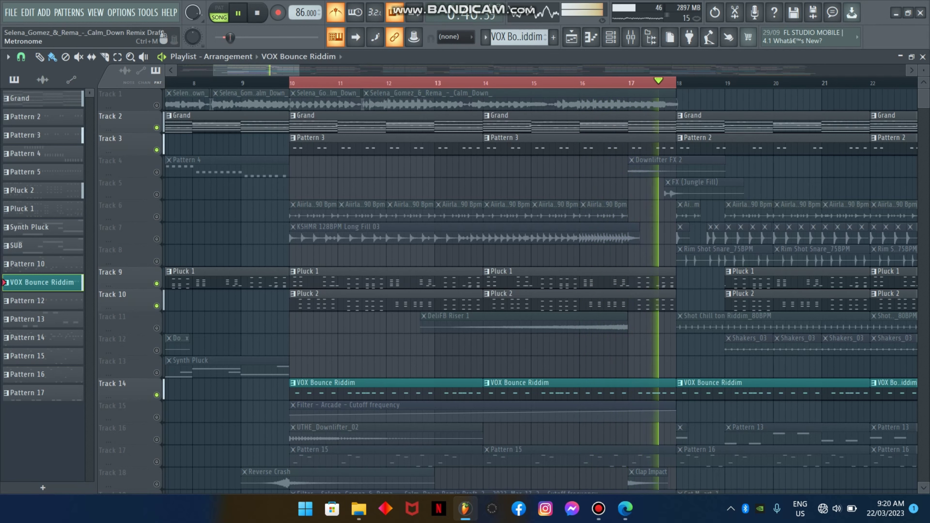
key("space")
scroll(125, 257, "down", 3)
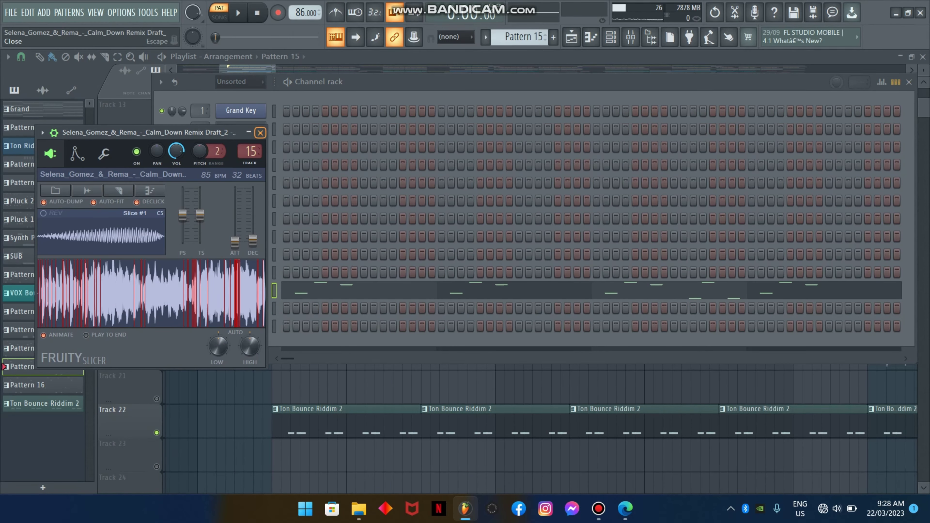
- Close the Fruity Slicer window and look over the build-up and drop sections of the full arrangement
left_click(260, 132)
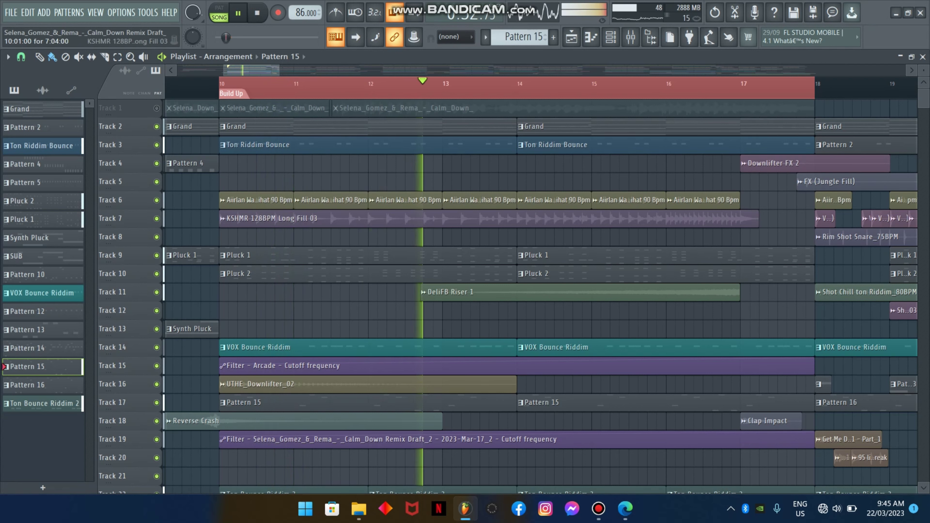
scroll(542, 296, "down", 3)
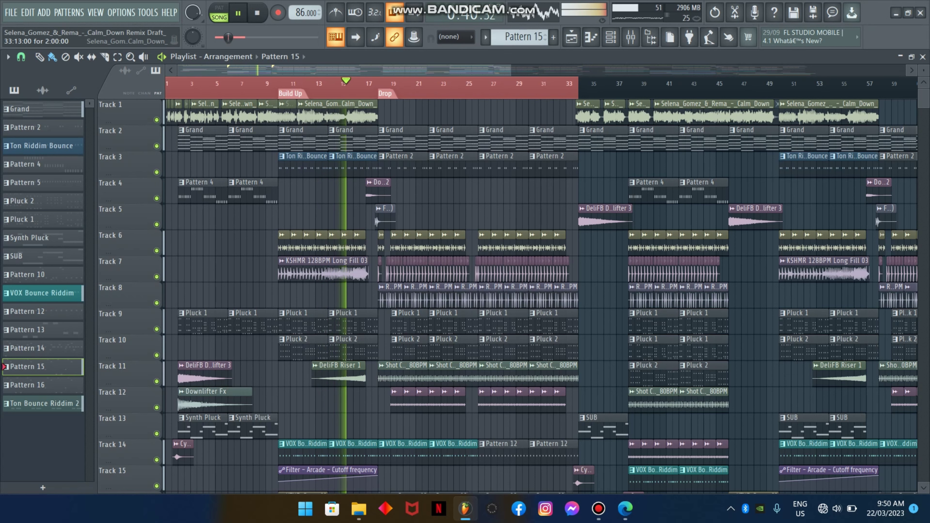
left_click_drag(511, 70, 383, 69)
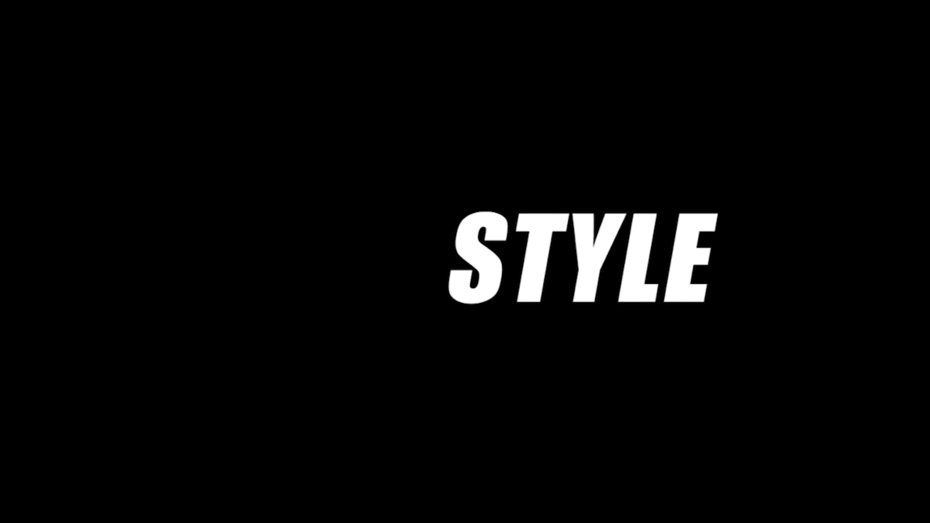